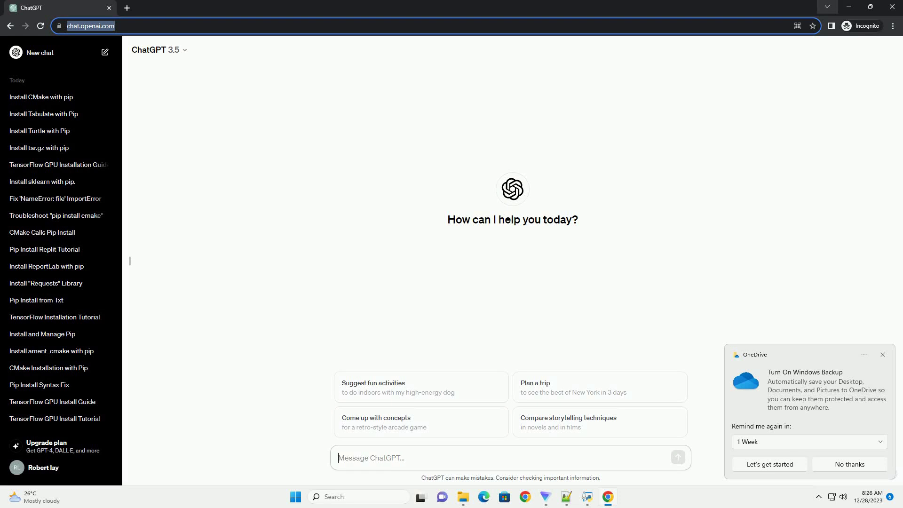
pyautogui.write('write an informative tutorial about pip install dlib cmake error with code example')
# Send the prompt requesting a tutorial on the pip install dlib CMake error with code.
pyautogui.press('Return')
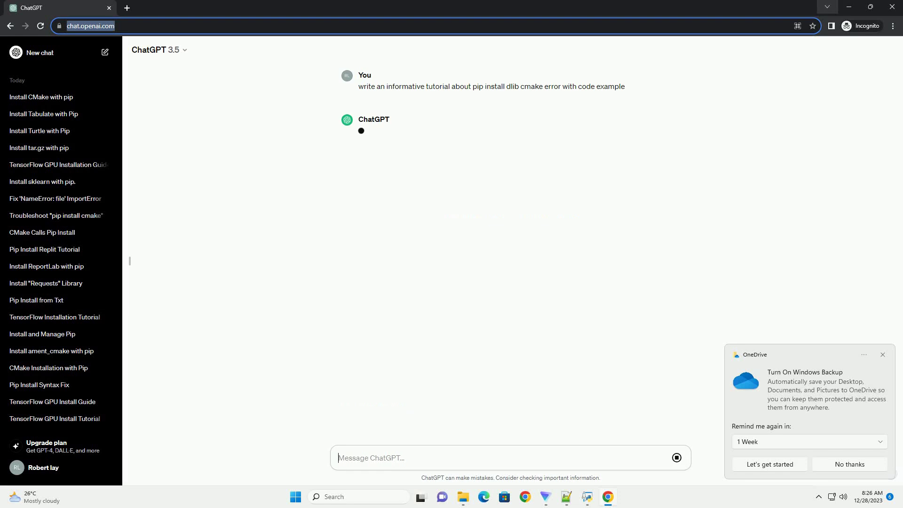